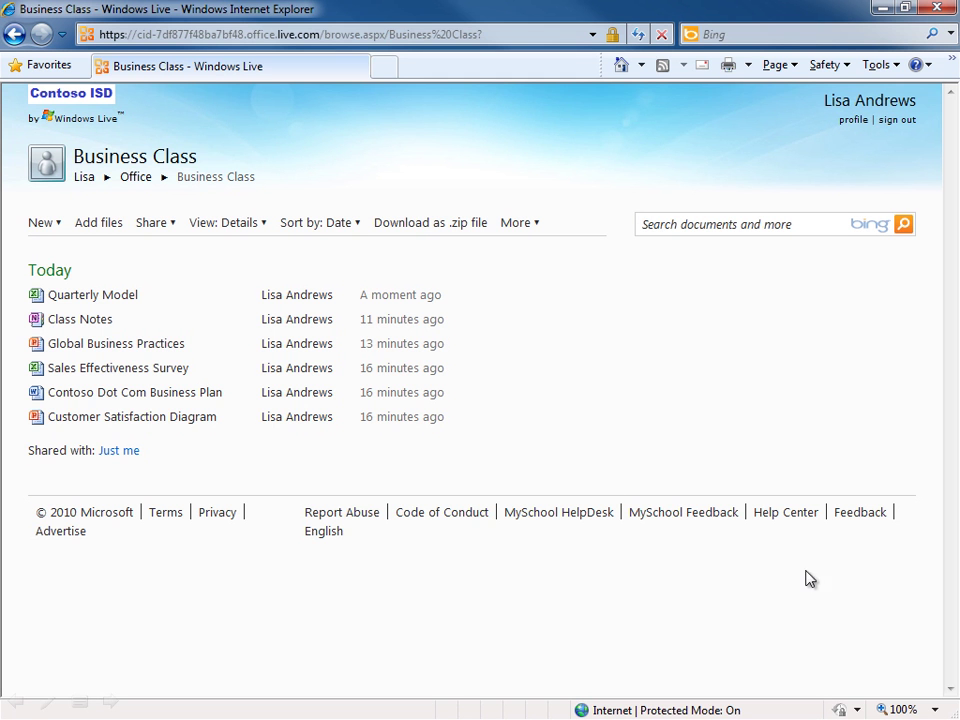
# Open the Contoso Dot Com Business Plan, zoom to Full Page, and move to page 2
pyautogui.moveTo(238, 402)
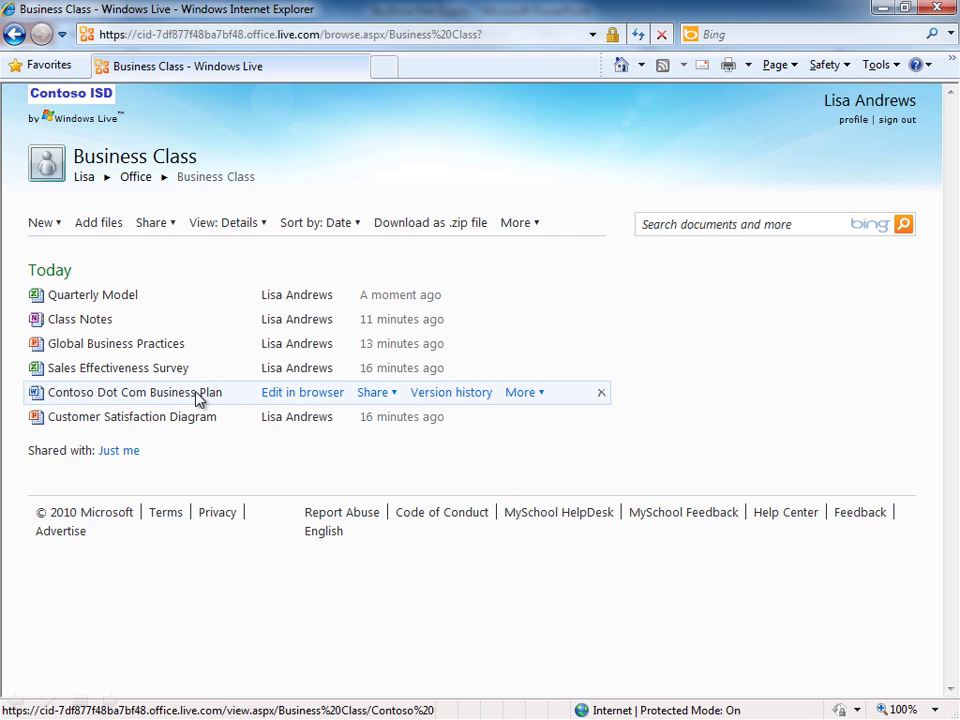
pyautogui.click(198, 393)
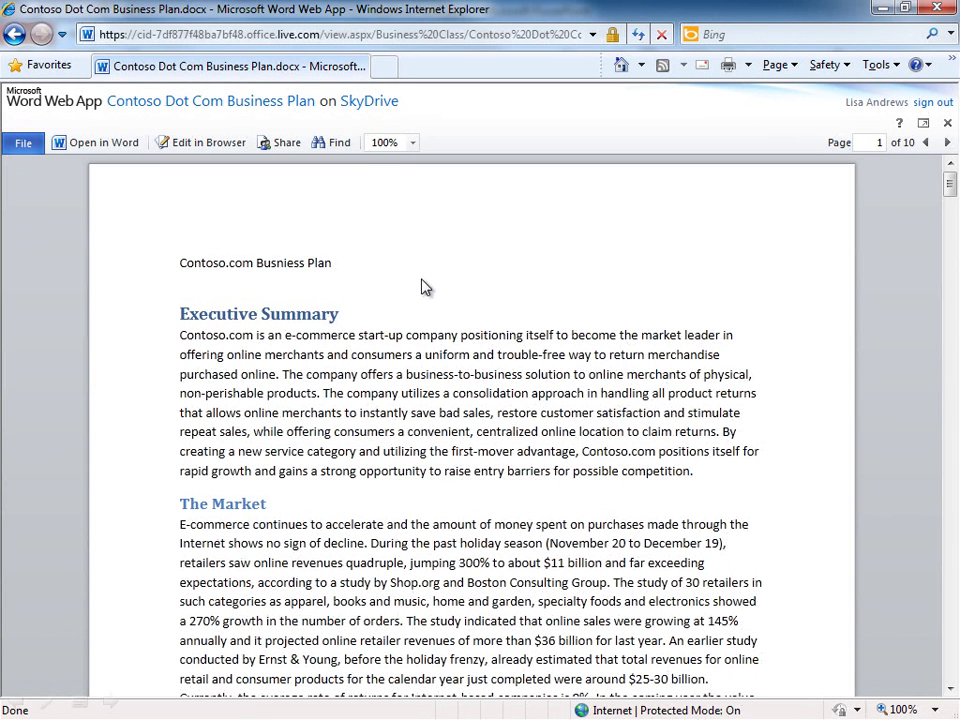
pyautogui.click(415, 143)
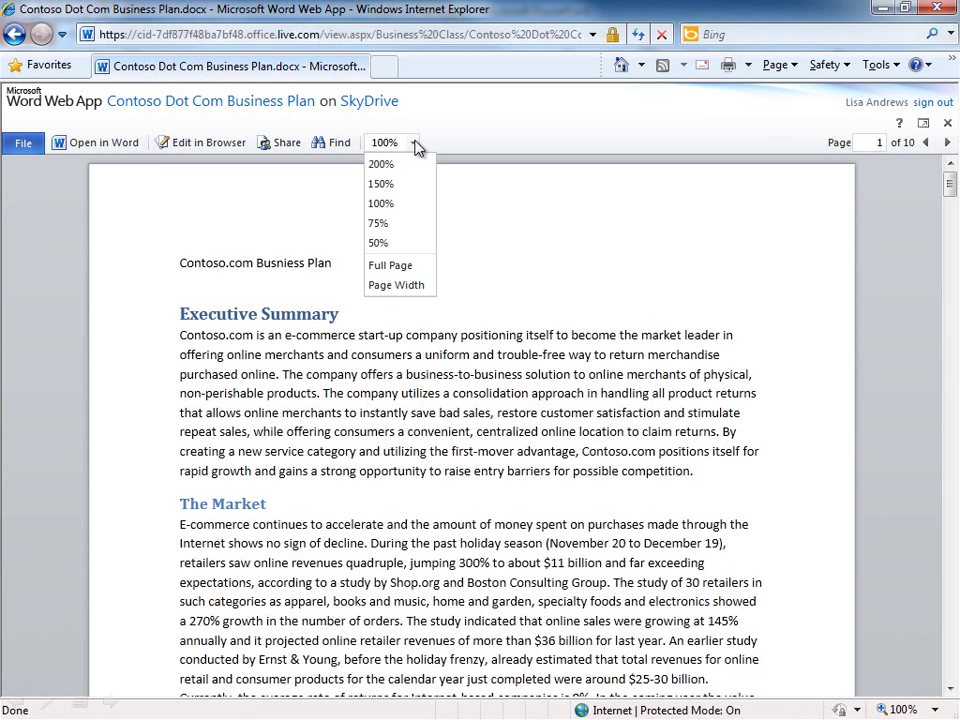
pyautogui.click(390, 265)
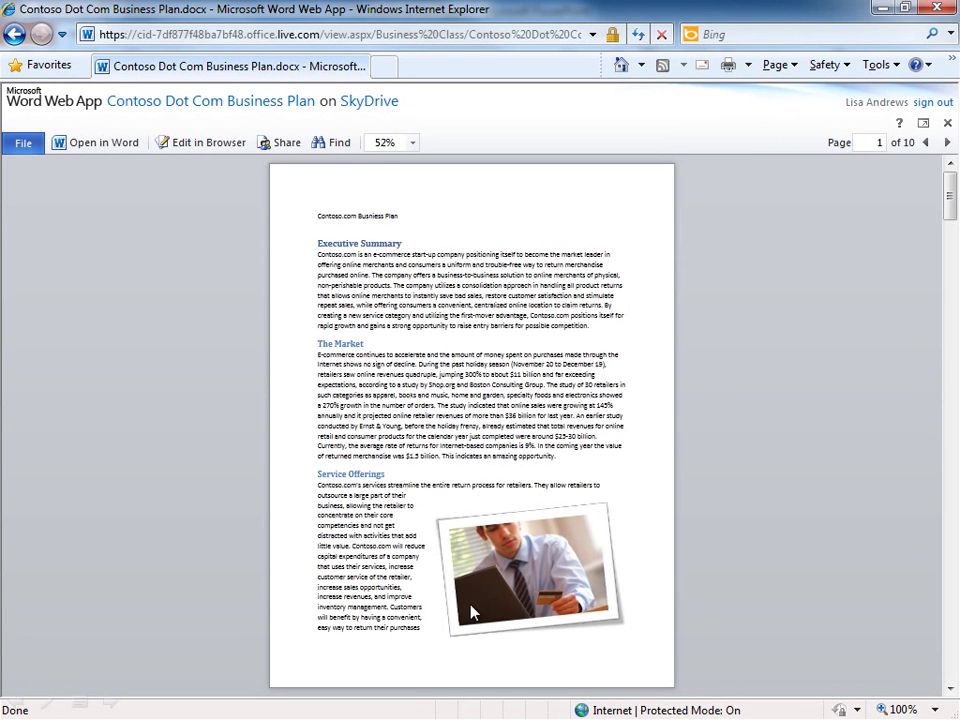
pyautogui.click(951, 606)
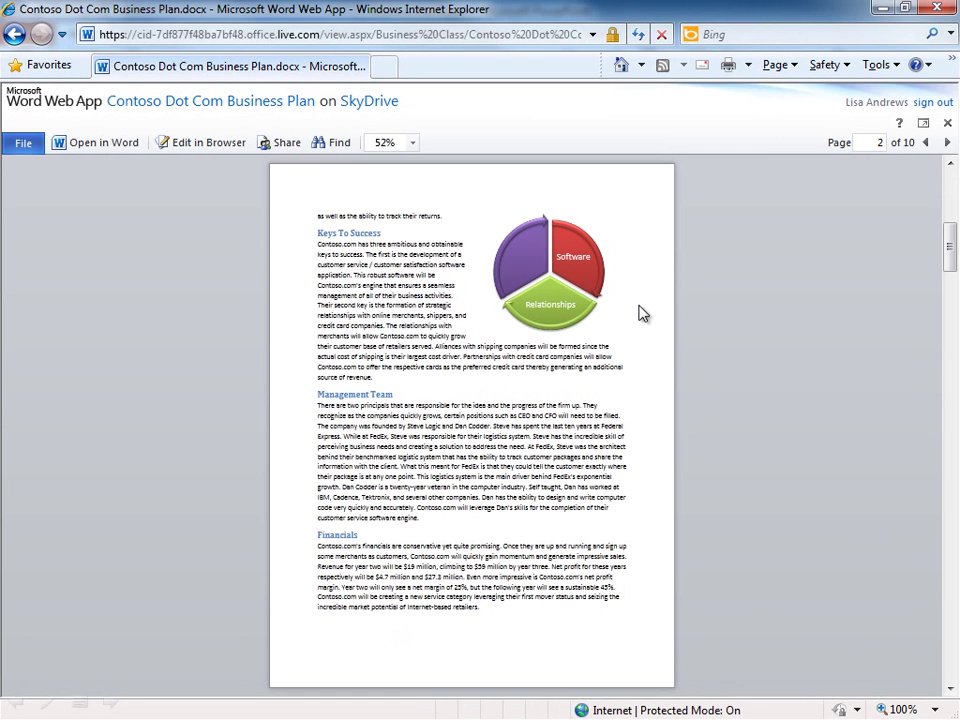
# Search the document for 'Contoso' to list all 39 matches
pyautogui.click(18, 145)
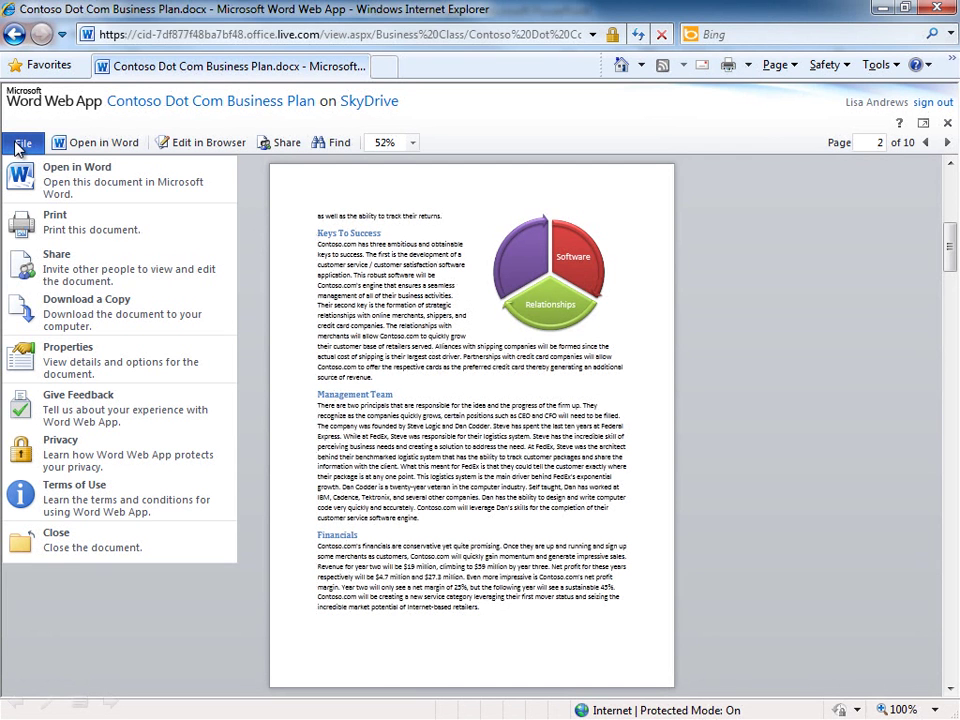
pyautogui.click(18, 145)
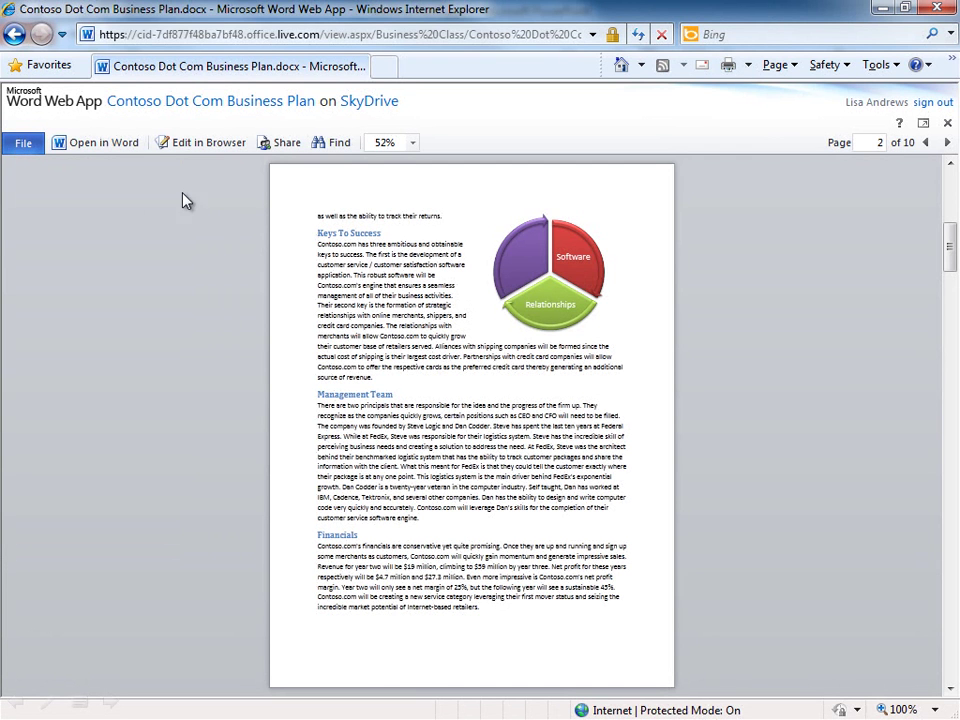
pyautogui.click(333, 143)
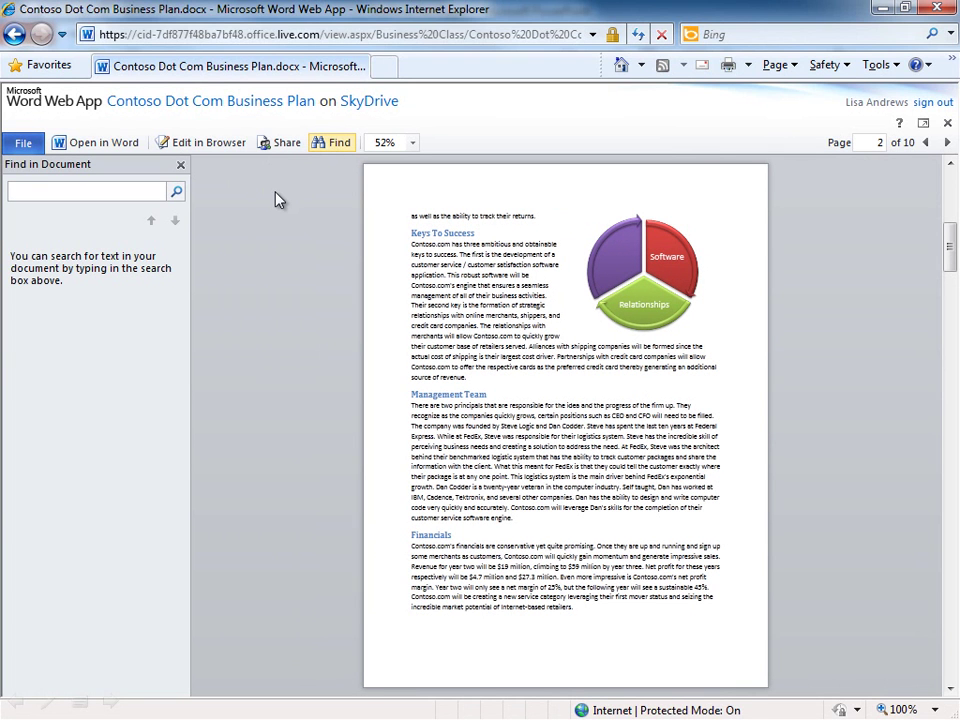
pyautogui.click(25, 192)
pyautogui.write('Contoso')
pyautogui.click(177, 196)
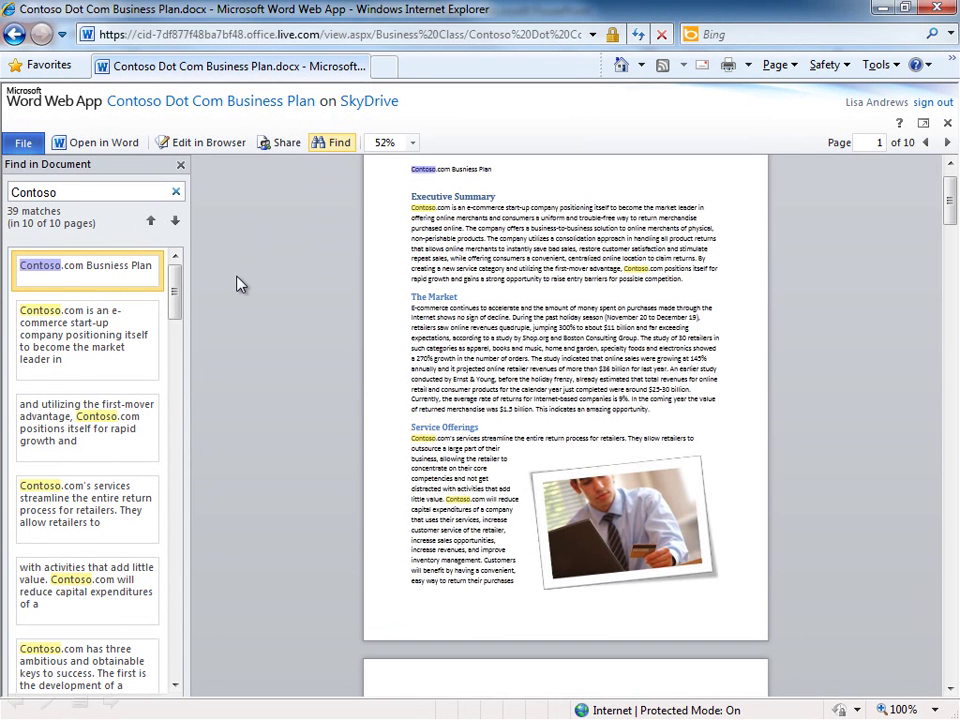
# Switch to editing and correct 'Busniess' to 'Business' in the title line
pyautogui.click(205, 143)
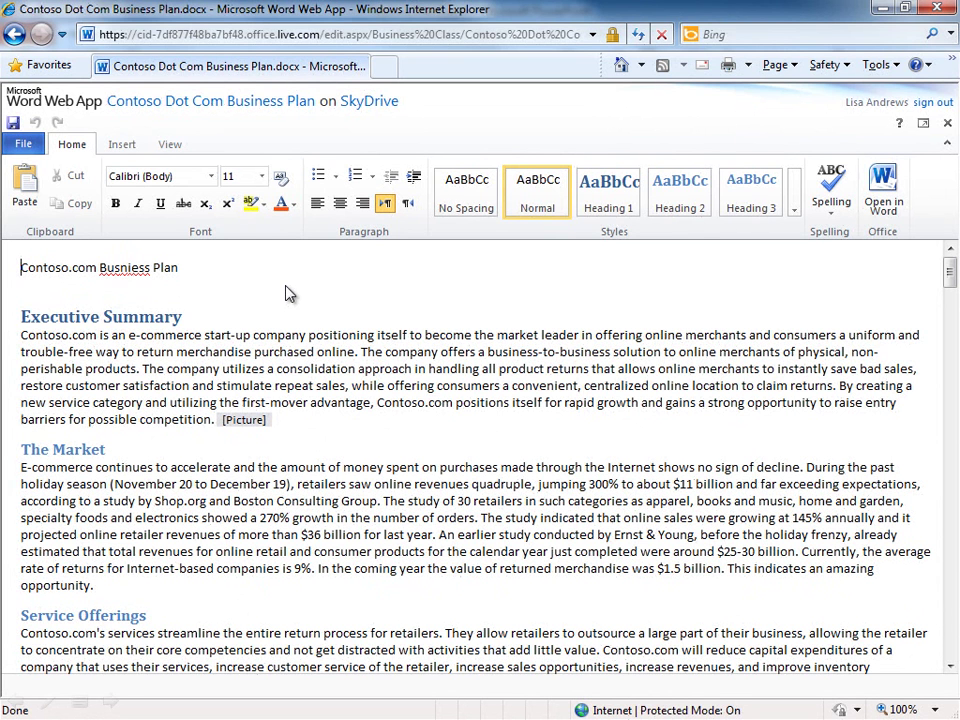
pyautogui.rightClick(133, 278)
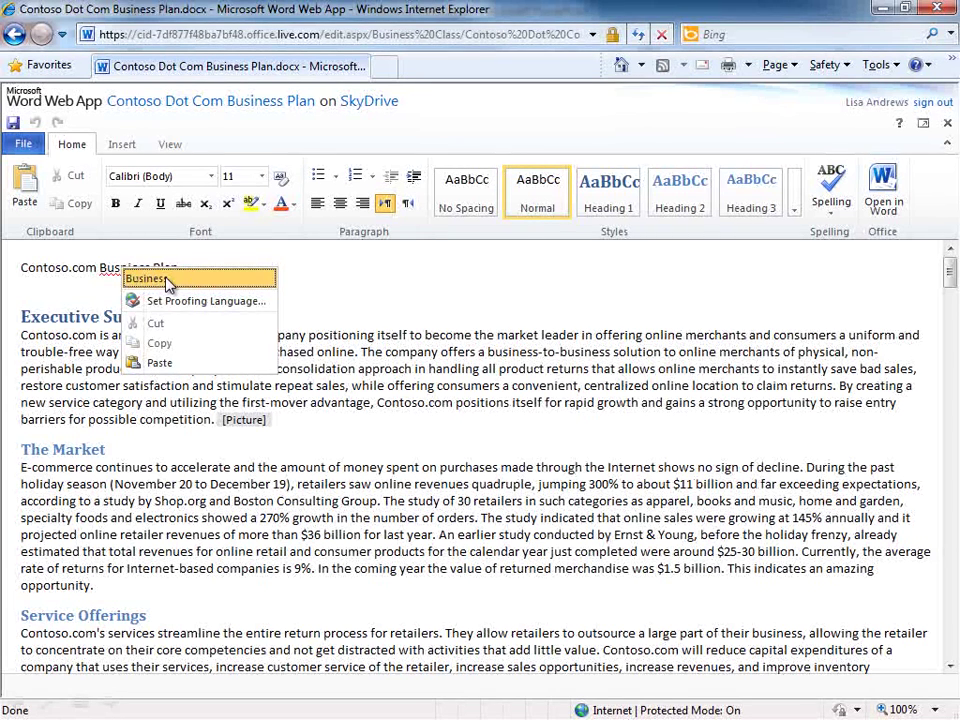
pyautogui.click(168, 280)
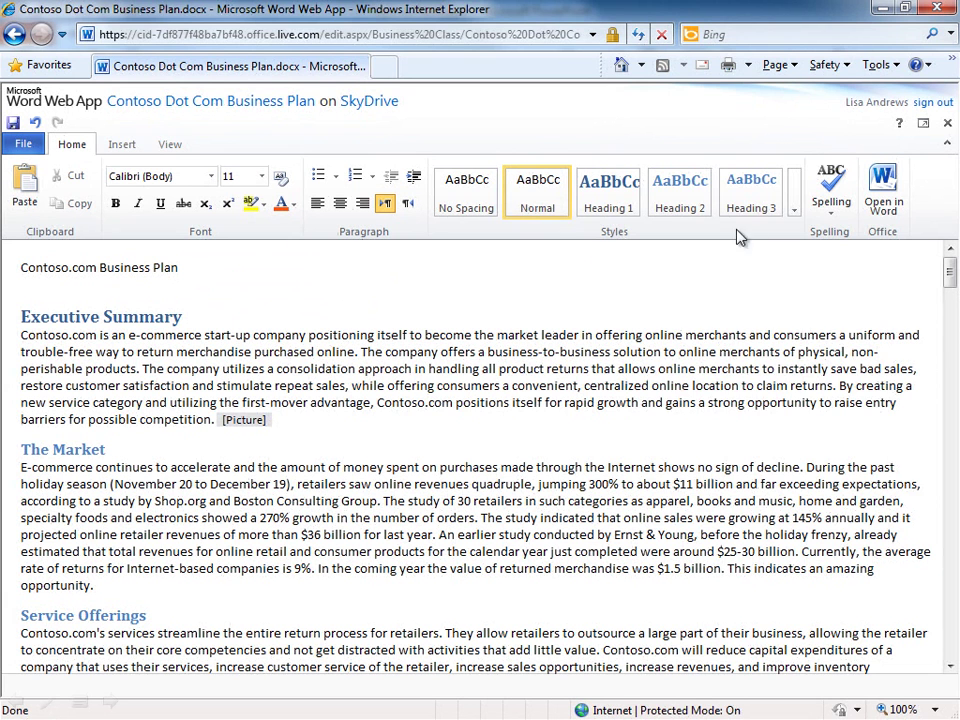
pyautogui.click(795, 203)
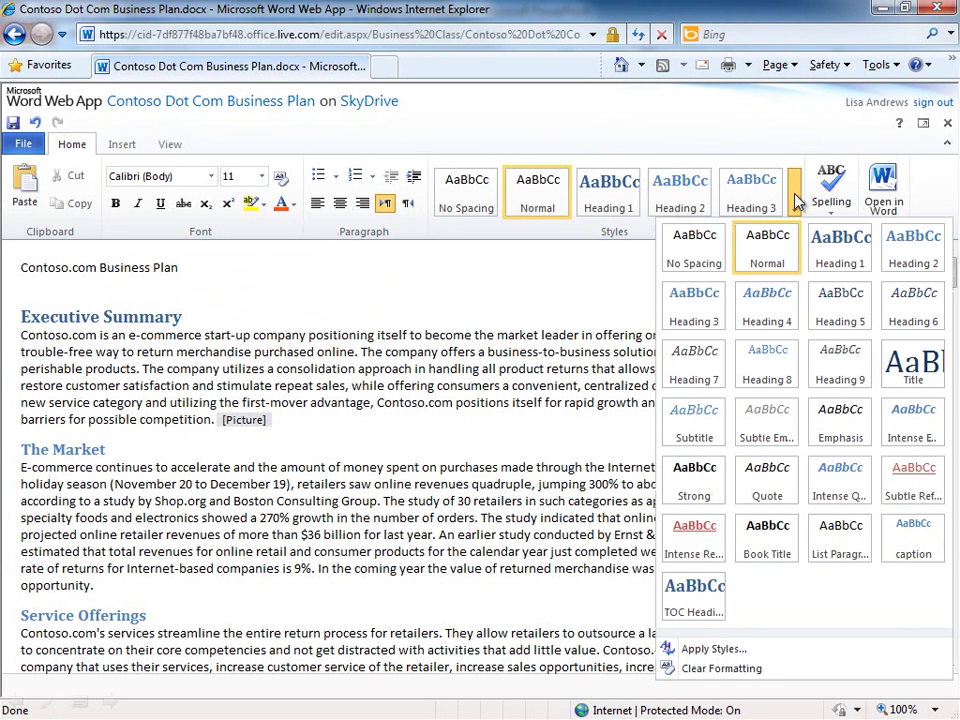
pyautogui.click(912, 365)
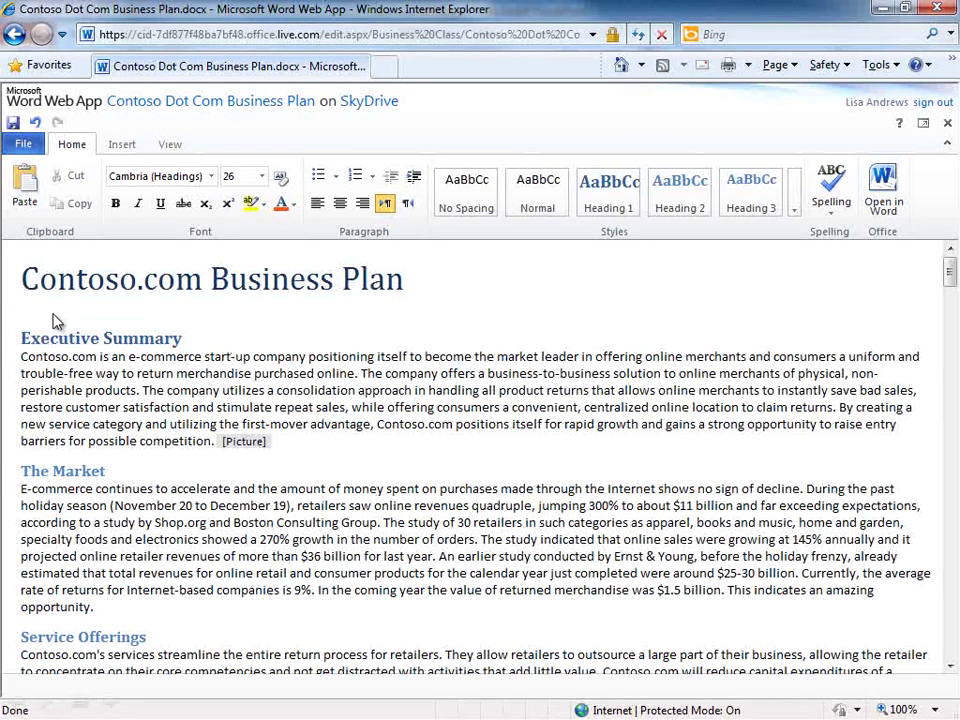
pyautogui.press('Return')
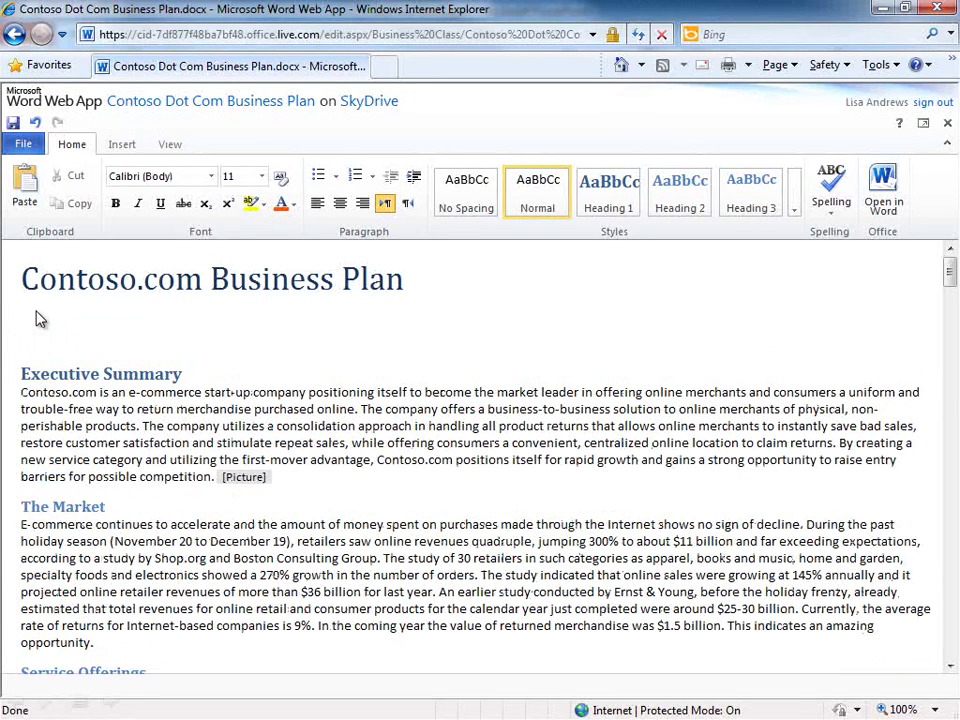
pyautogui.write('E-Commerce 201 - Prof. Bob Kelly')
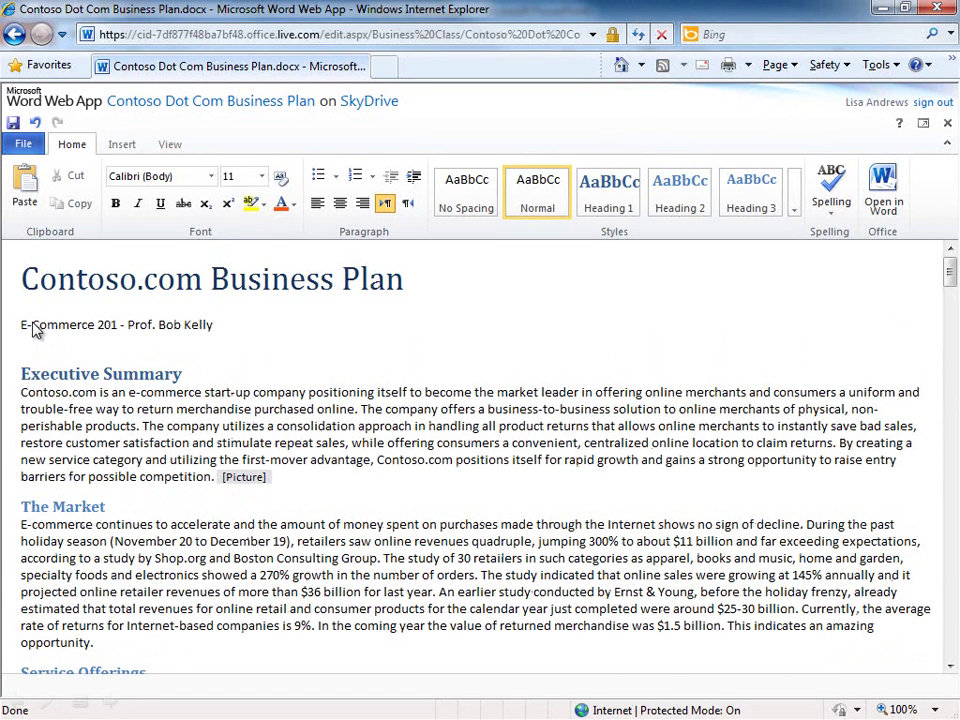
pyautogui.click(796, 200)
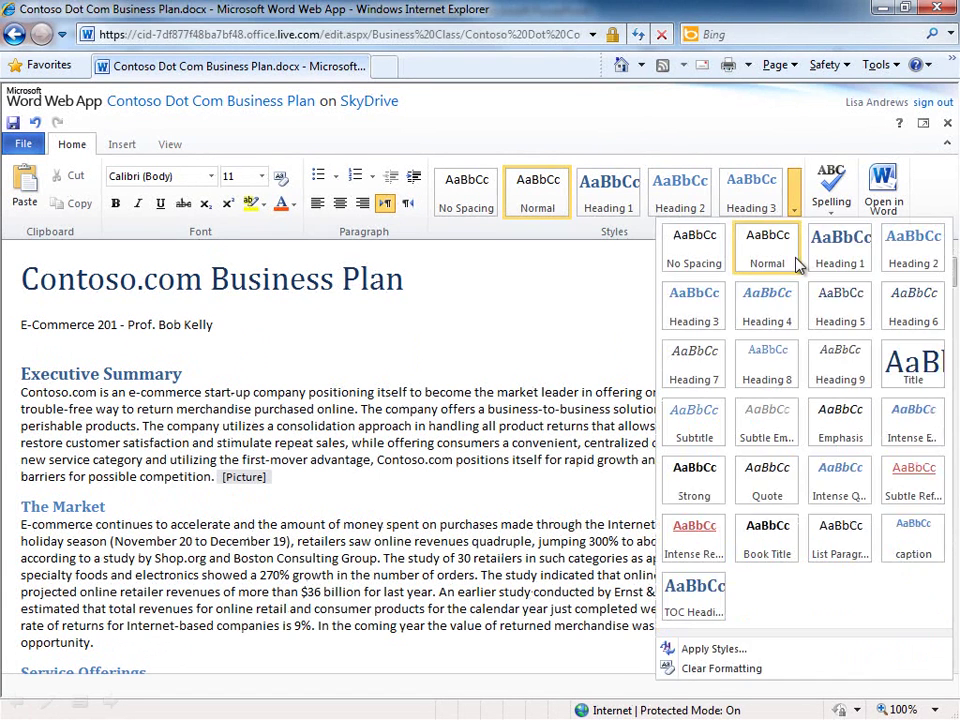
pyautogui.click(696, 428)
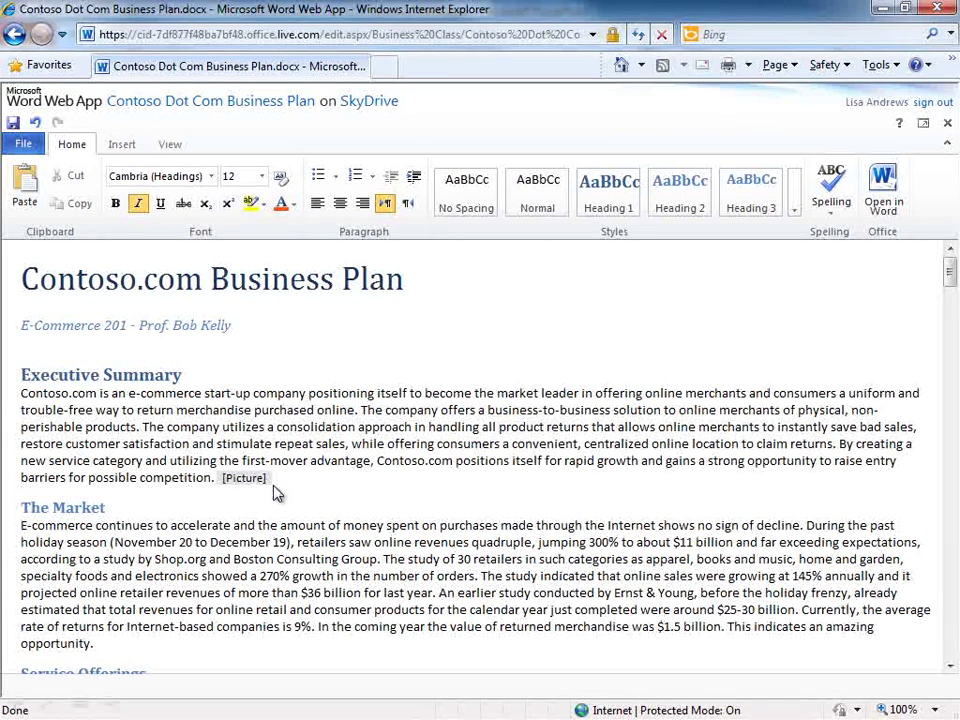
# Page down to the Management Team section
pyautogui.click(953, 617)
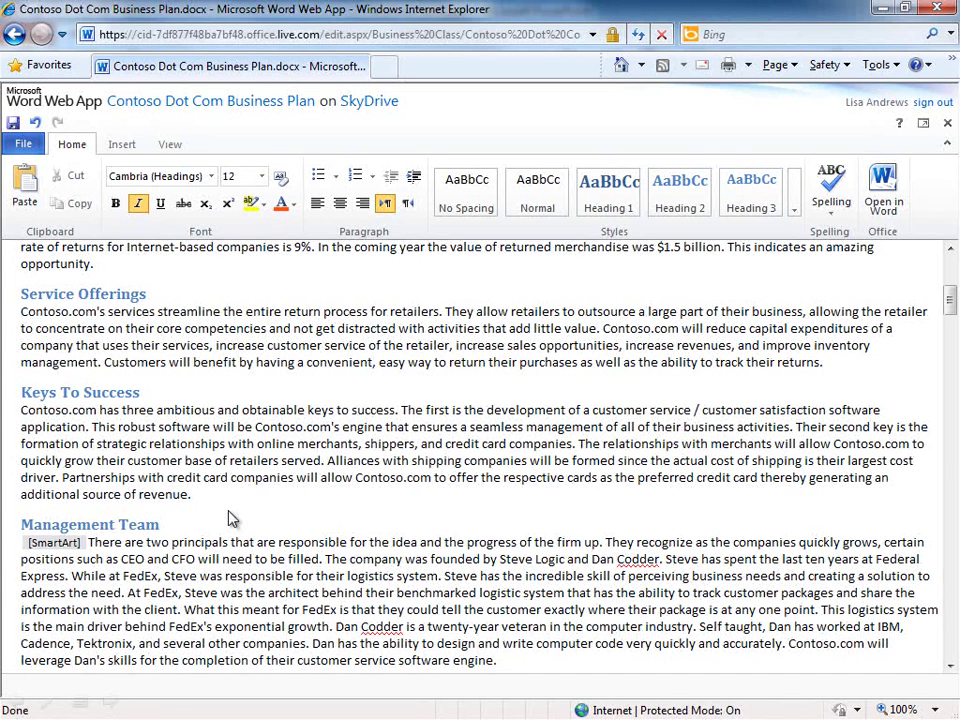
# Open the plan in desktop Word, confirming the Open Document prompt
pyautogui.click(898, 190)
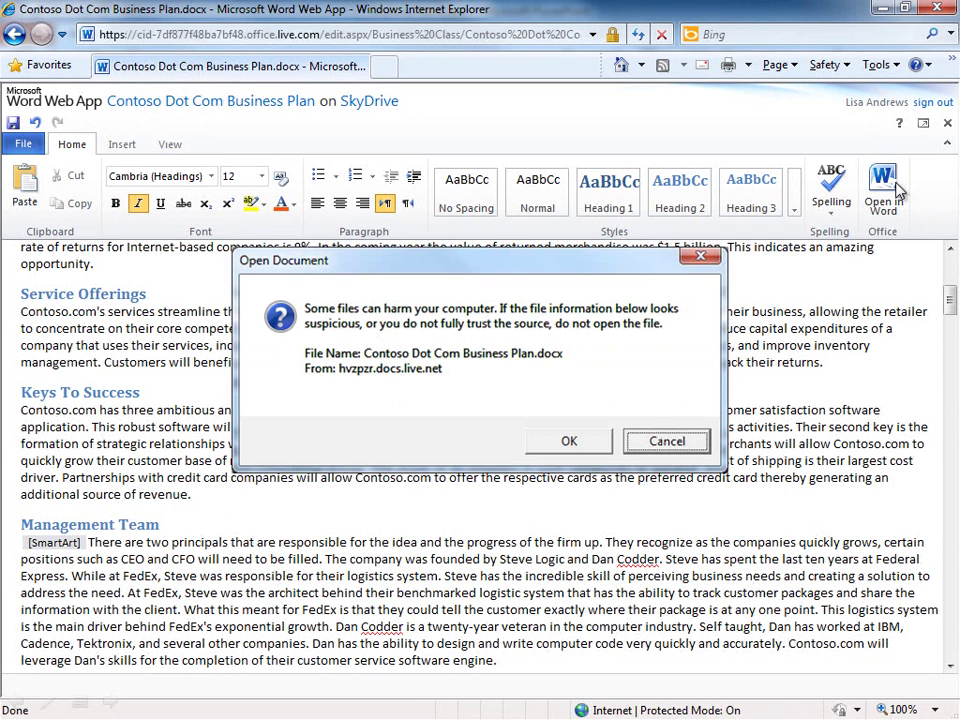
pyautogui.click(567, 444)
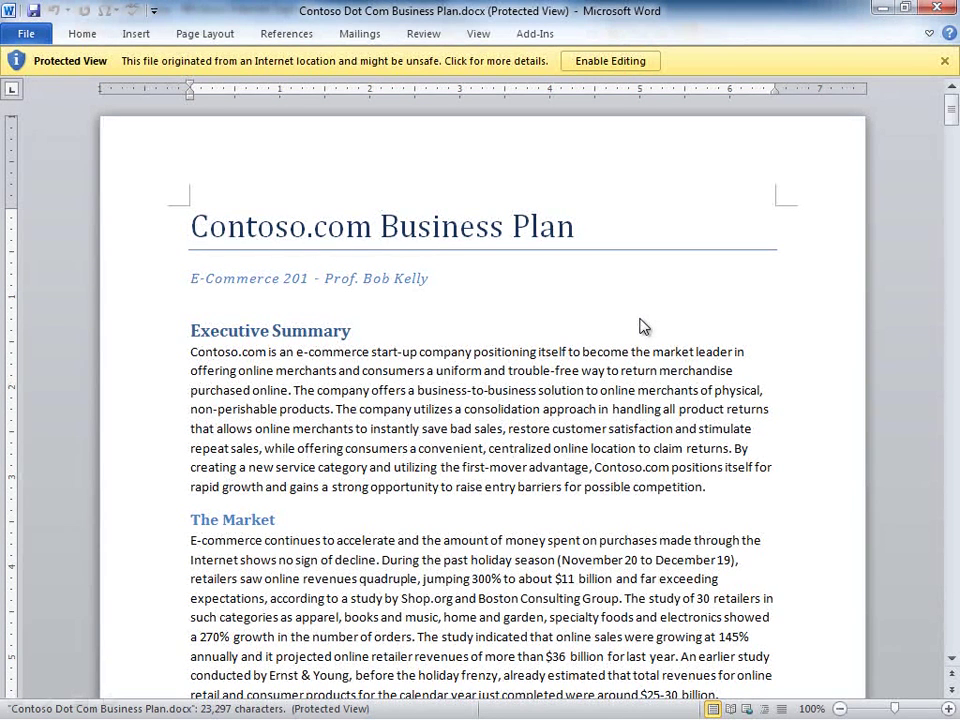
# Enable editing and type 'Service' into the empty purple Keys To Success diagram segment
pyautogui.click(631, 70)
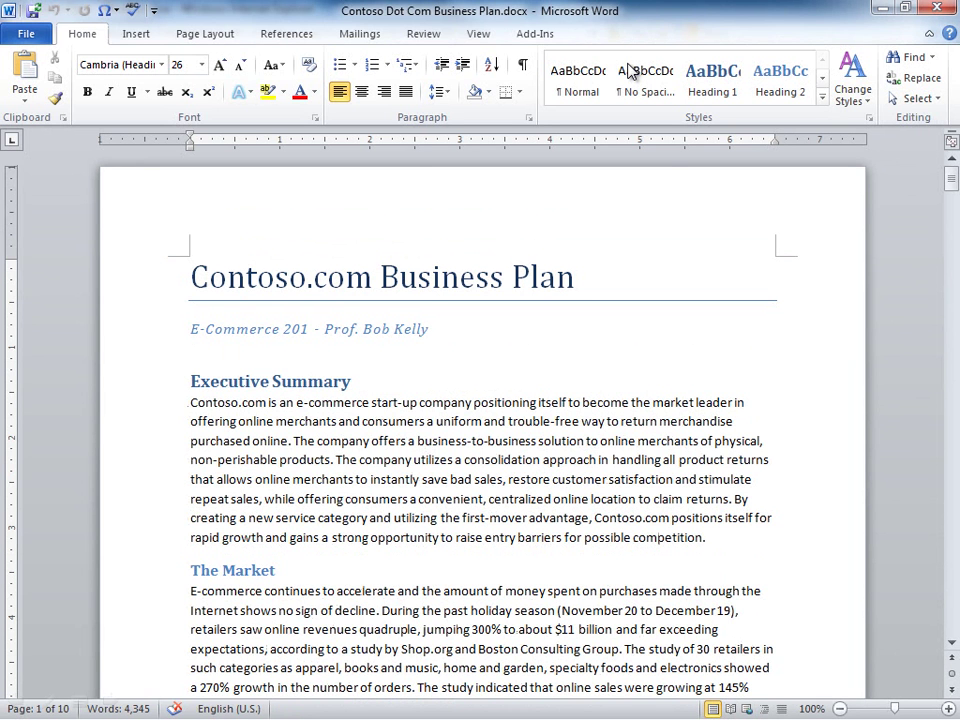
pyautogui.hotkey('ctrl', 'pagedown')
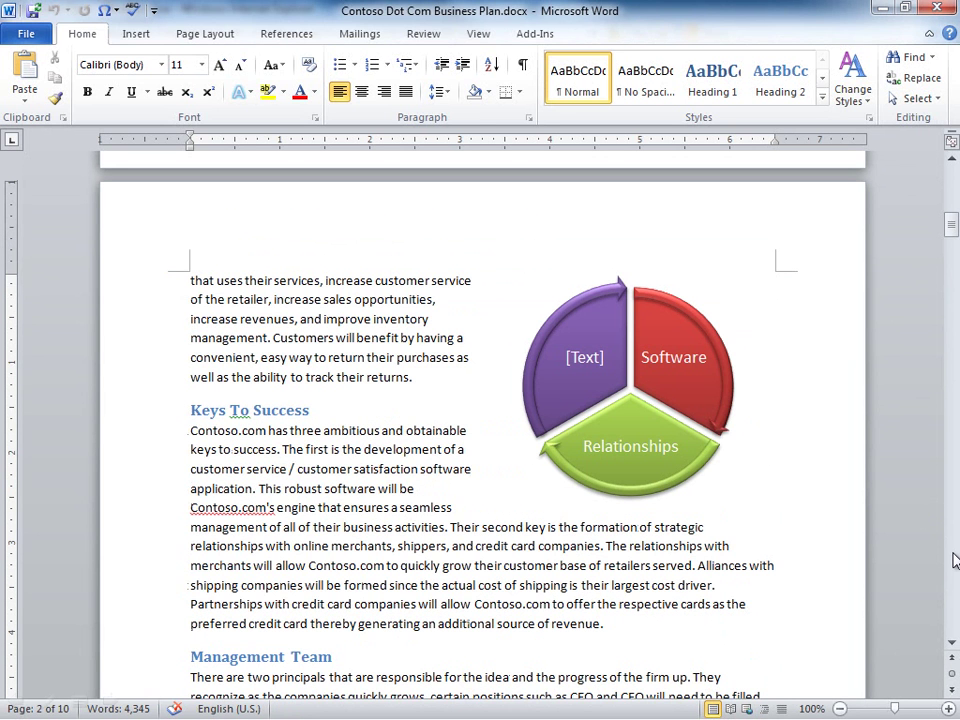
pyautogui.click(575, 366)
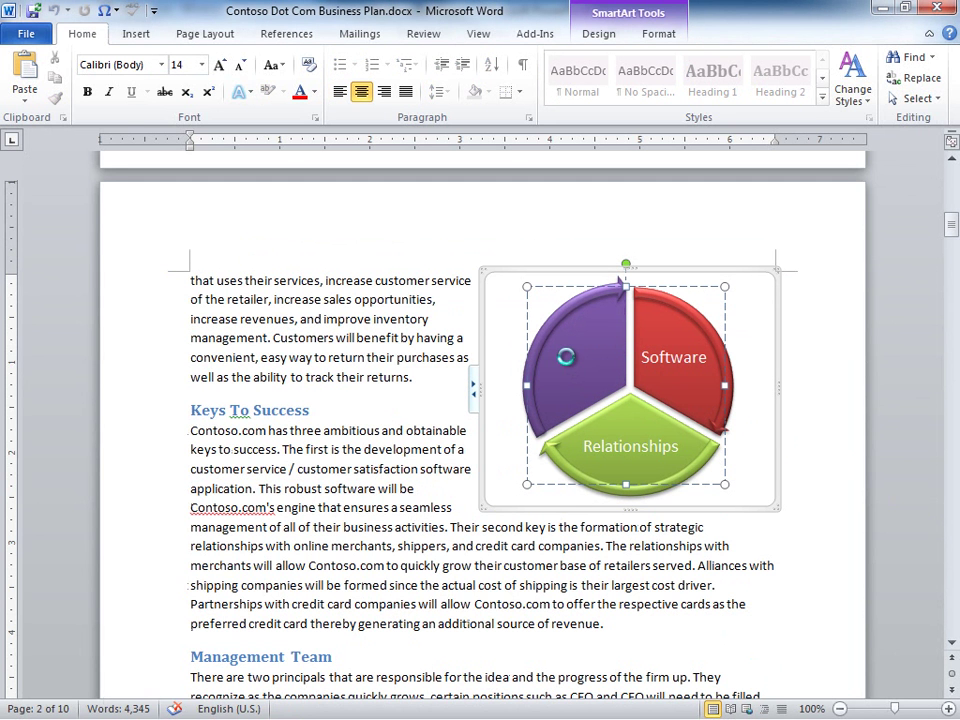
pyautogui.write('Service')
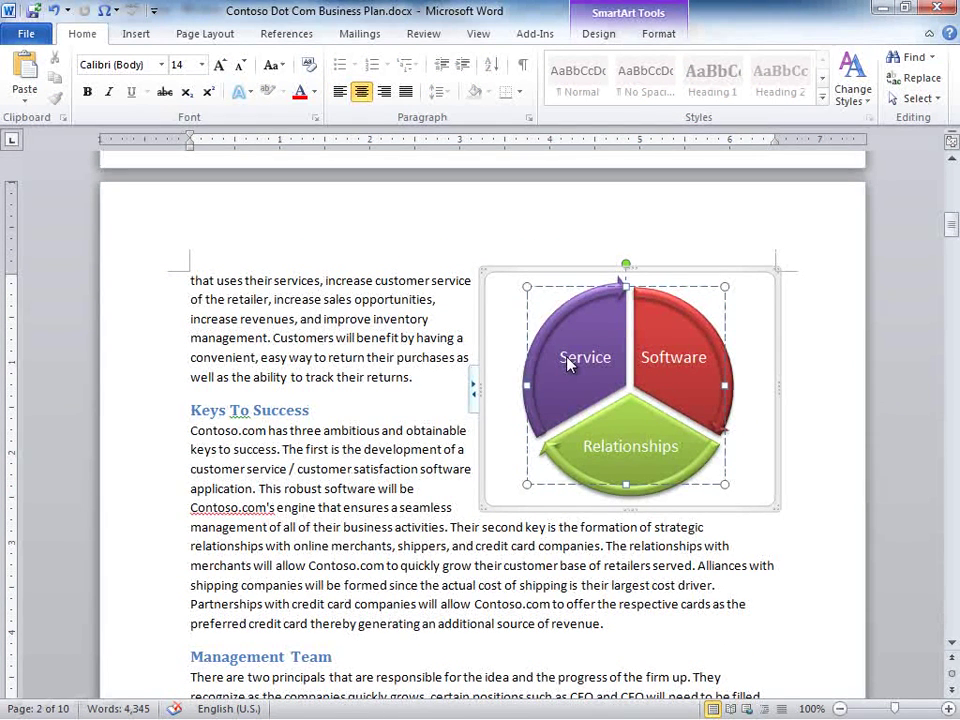
pyautogui.click(460, 322)
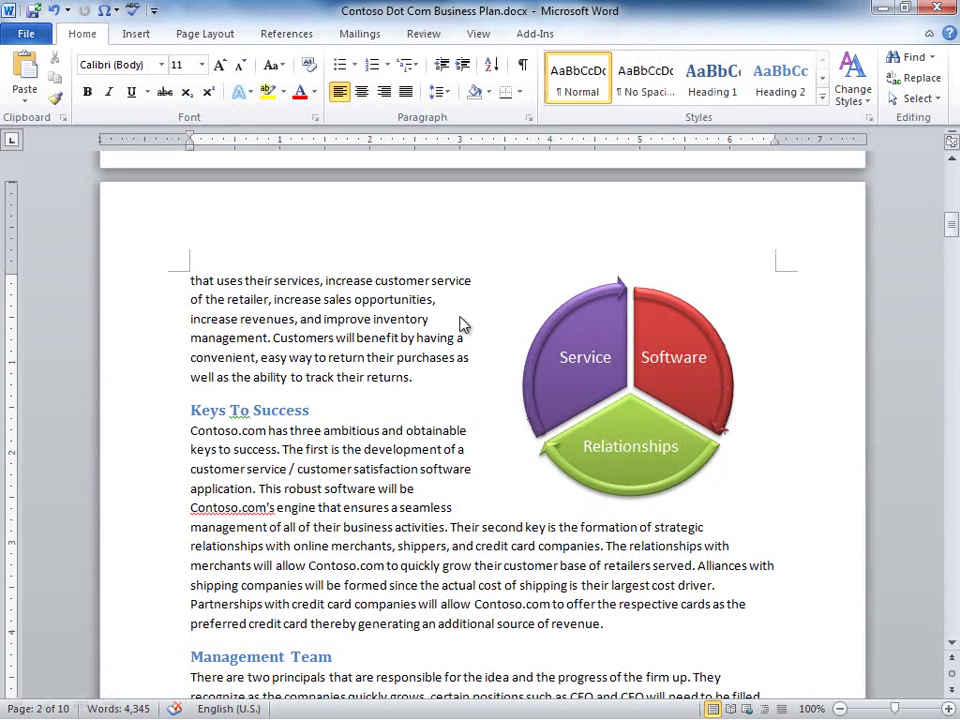
# Show the Navigation Pane and drag Mission above Positioning Statement under Objectives
pyautogui.click(478, 33)
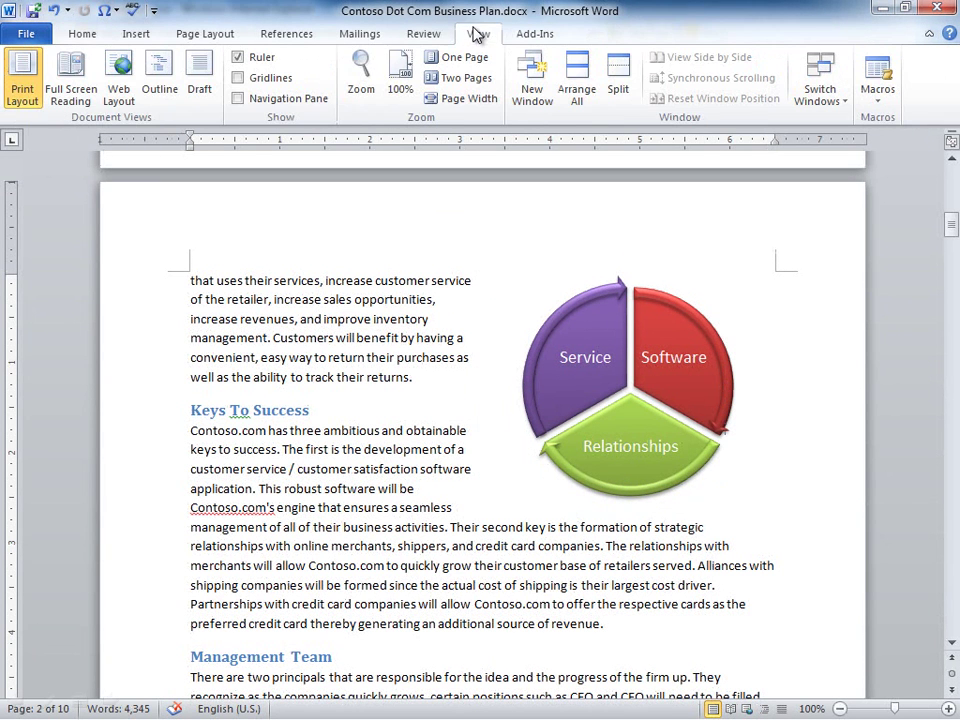
pyautogui.click(238, 98)
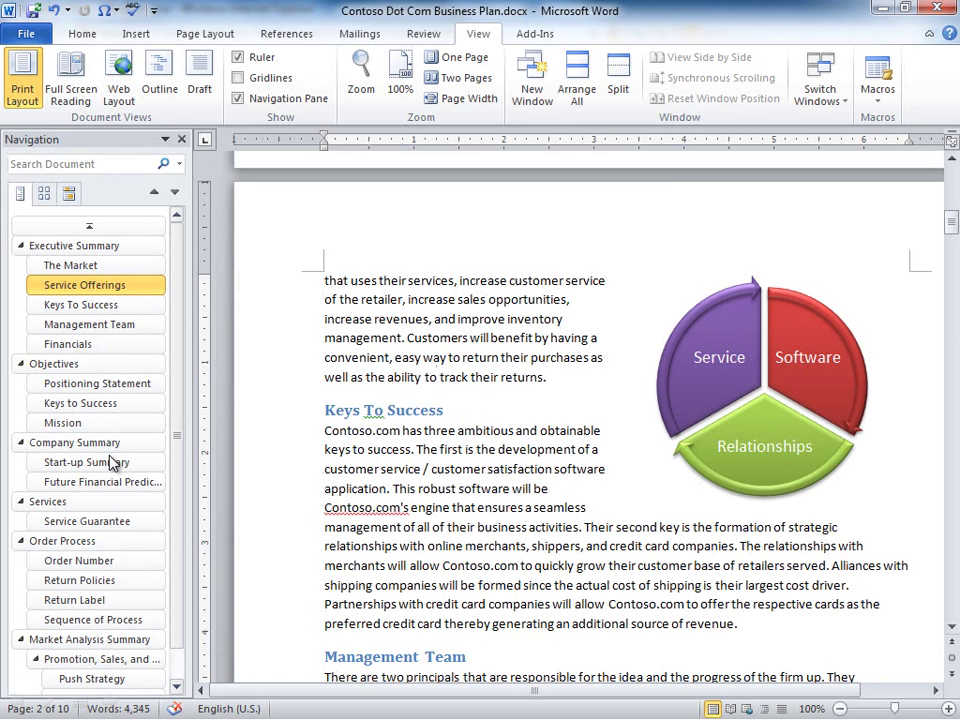
pyautogui.click(101, 425)
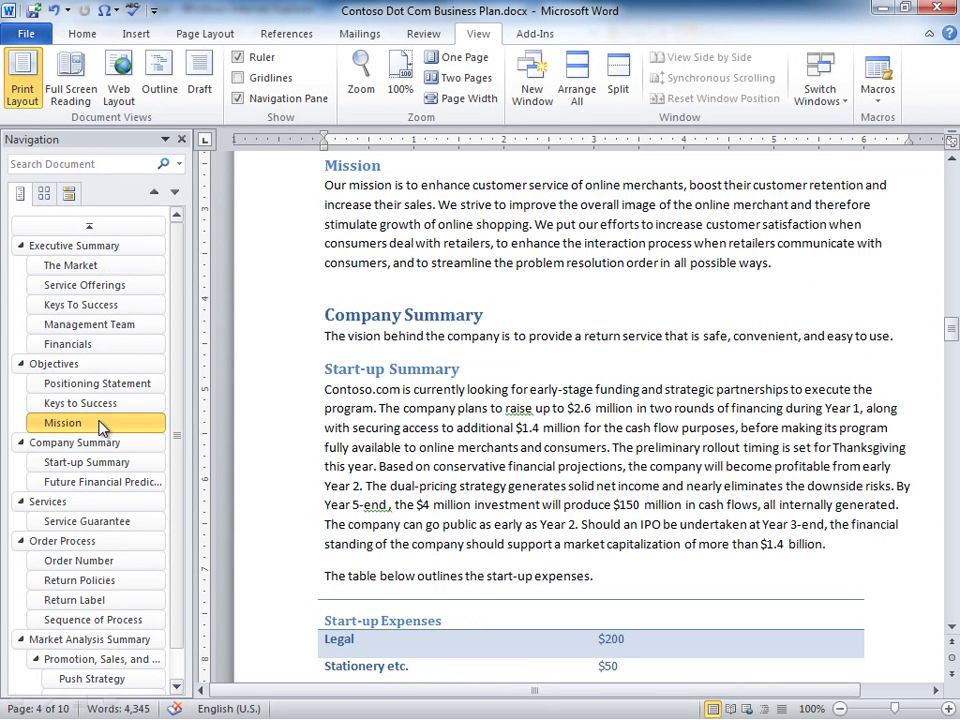
pyautogui.moveTo(100, 427); pyautogui.dragTo(100, 383)
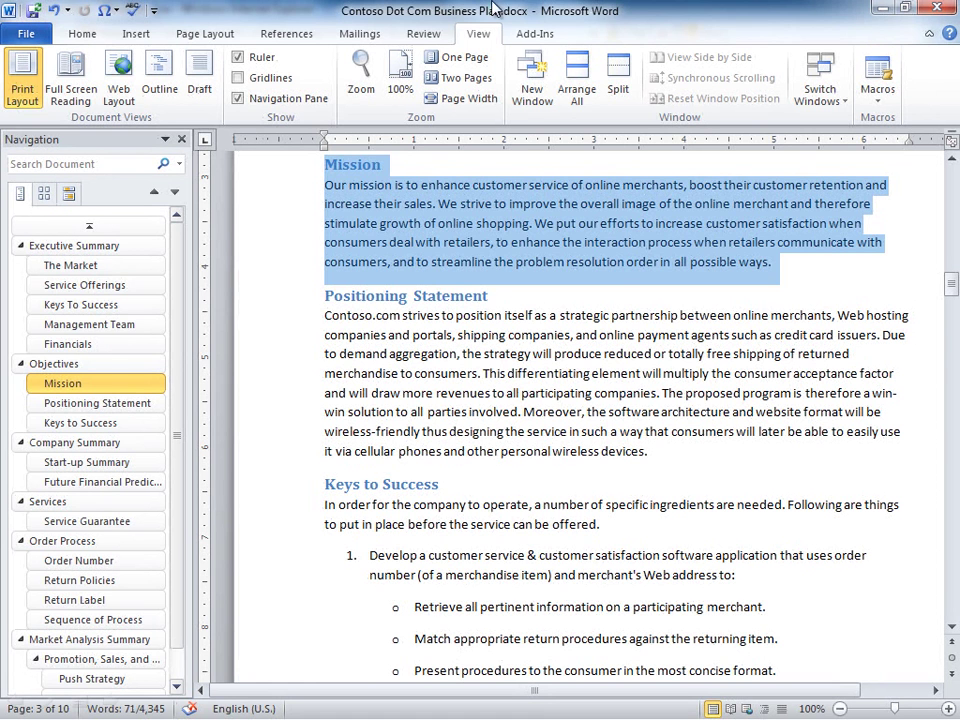
# Close Word, open the plan's version history, and preview the 8/20/2010 5:22 PM version
pyautogui.click(947, 8)
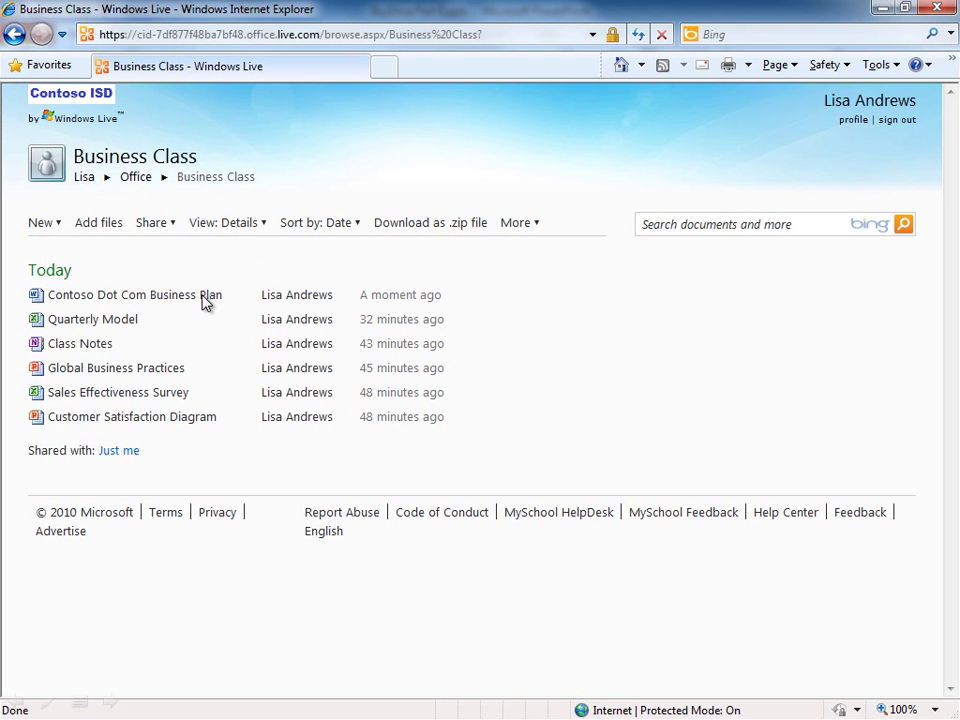
pyautogui.moveTo(205, 303)
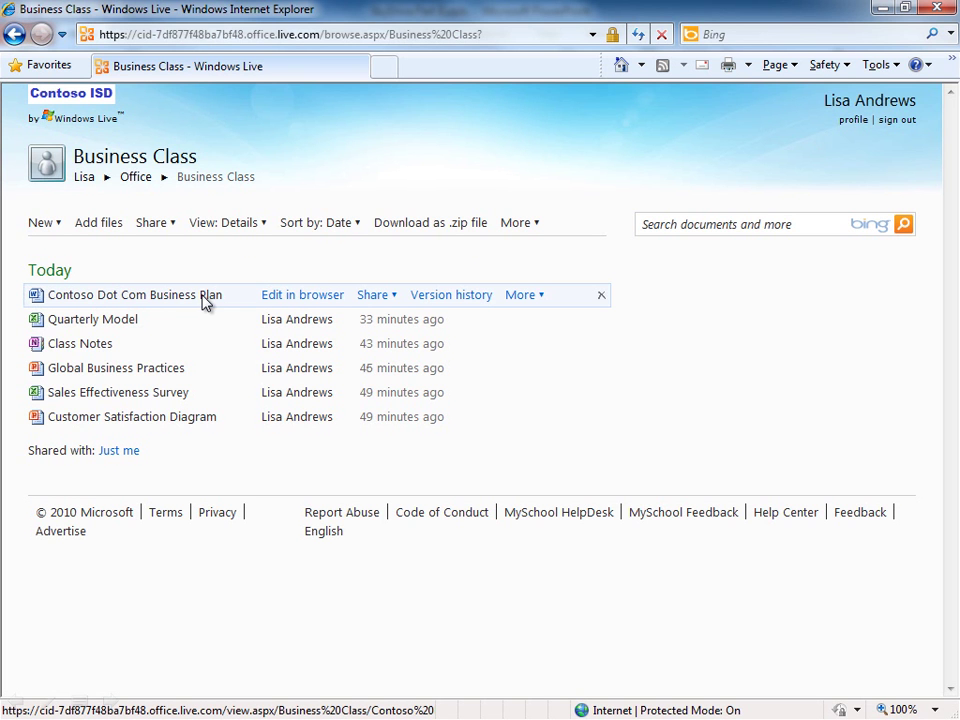
pyautogui.click(461, 298)
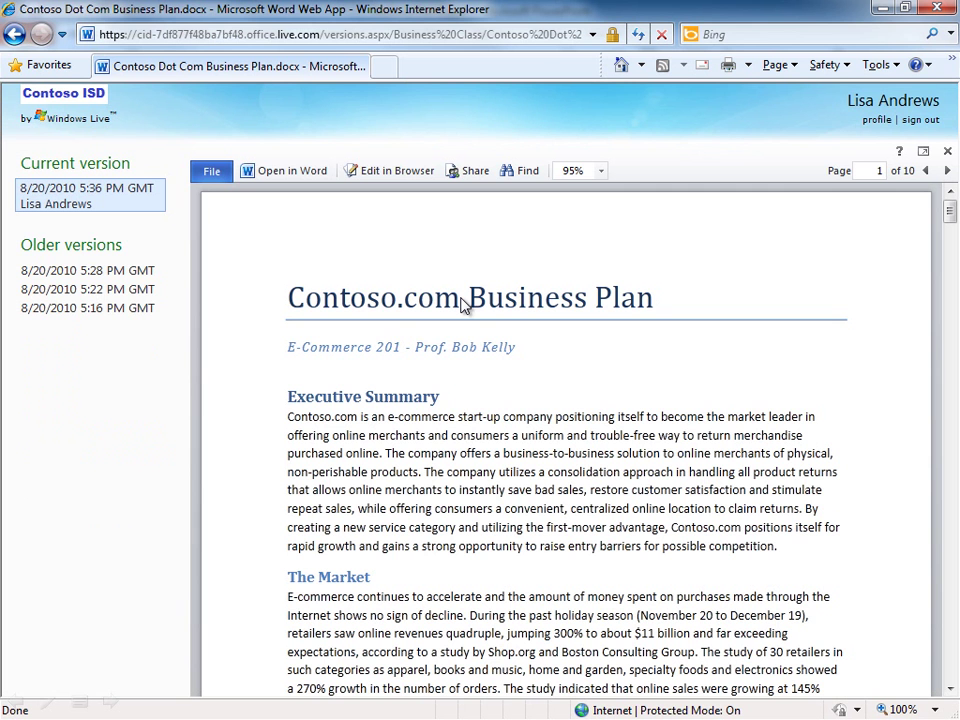
pyautogui.click(97, 290)
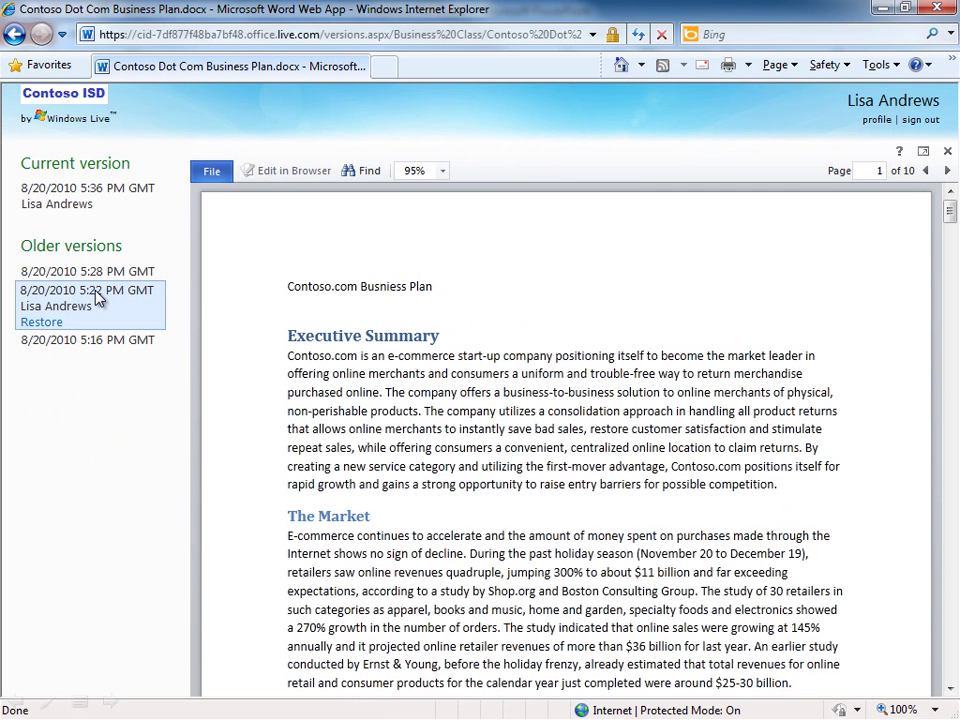
# Close the version viewer to return to the Business Class folder
pyautogui.click(948, 154)
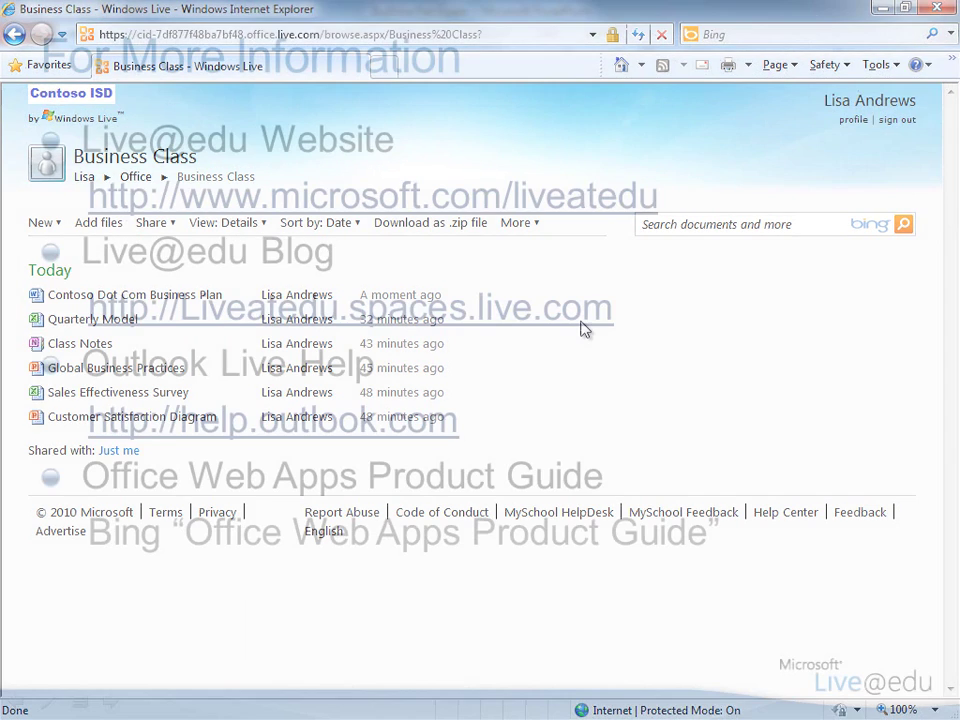